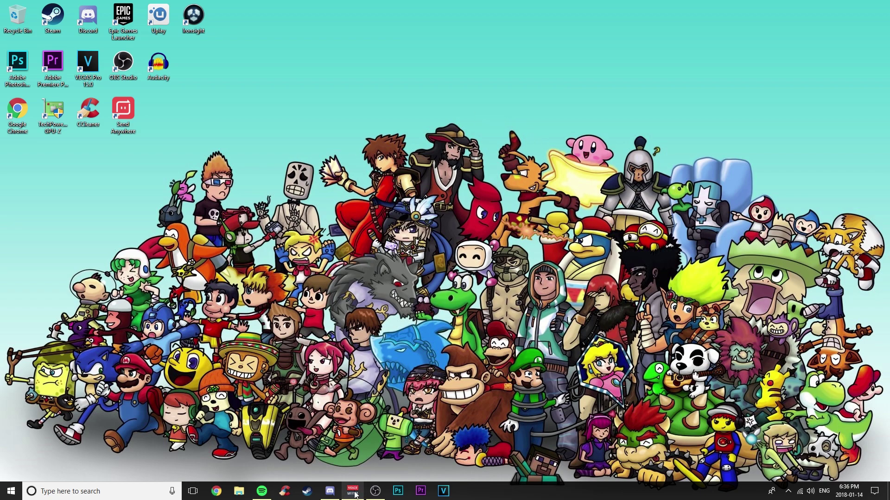
# - Bring up VoiceMeeter Banana and review the devices available for hardware outputs A1, A2 and A3, keeping the current selections
pyautogui.moveTo(355, 494)
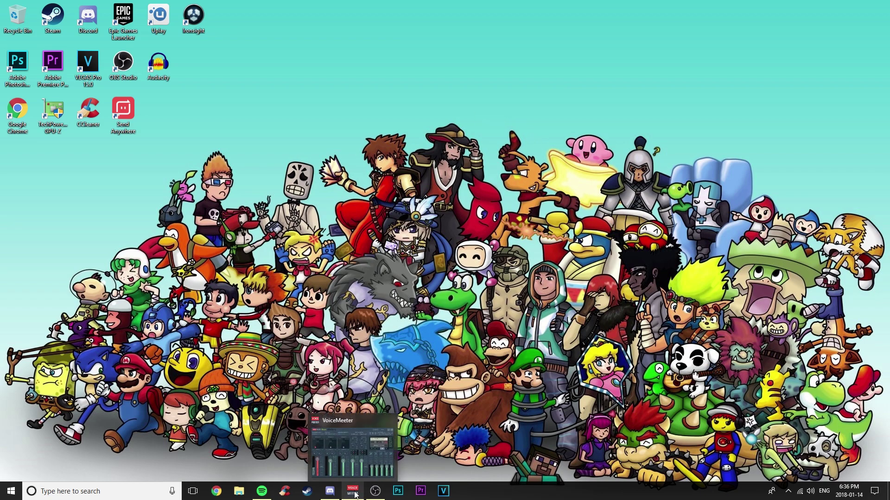
pyautogui.click(355, 494)
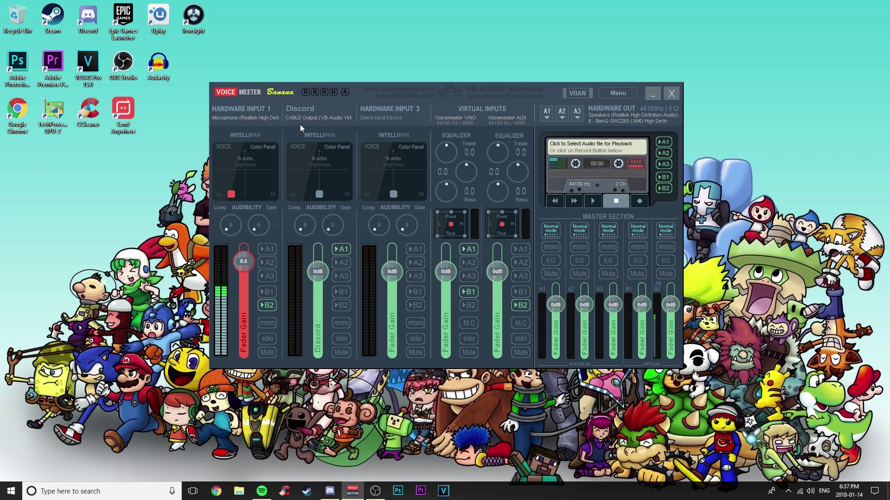
pyautogui.click(551, 112)
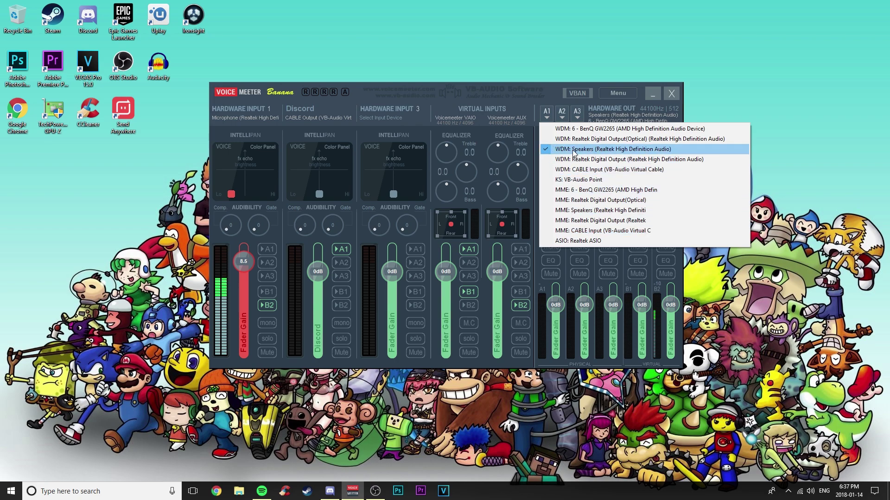
pyautogui.click(552, 103)
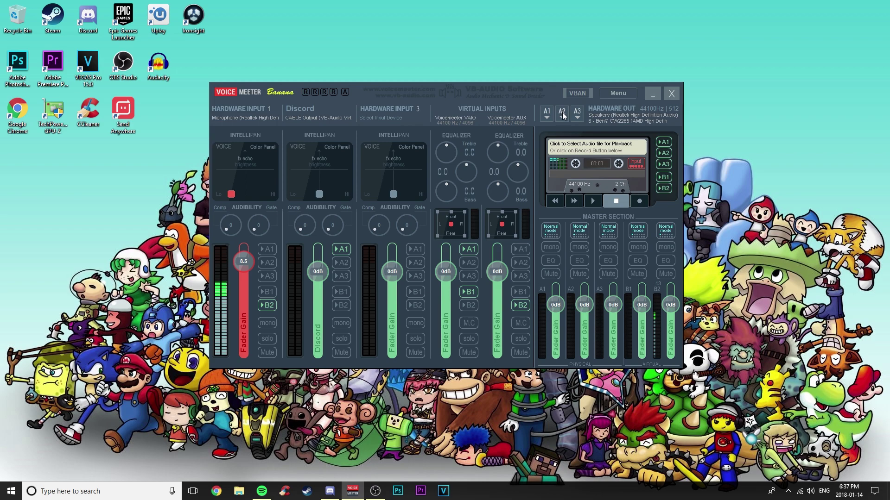
pyautogui.click(563, 115)
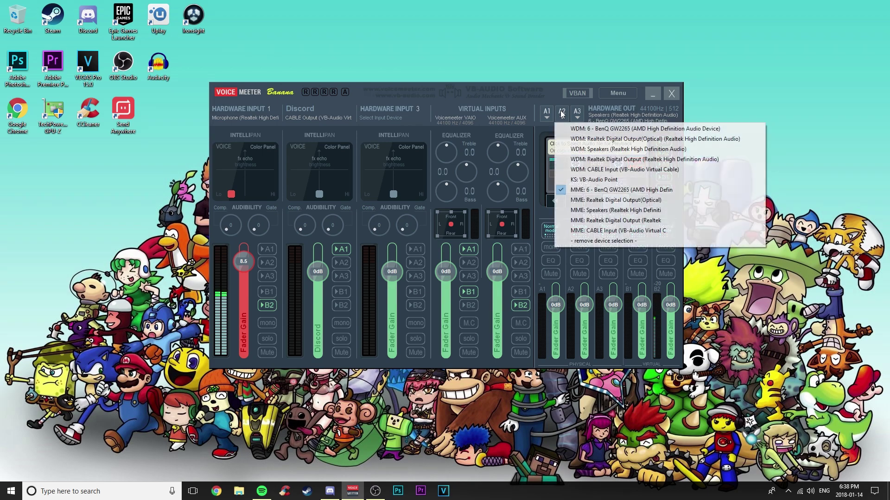
pyautogui.click(577, 114)
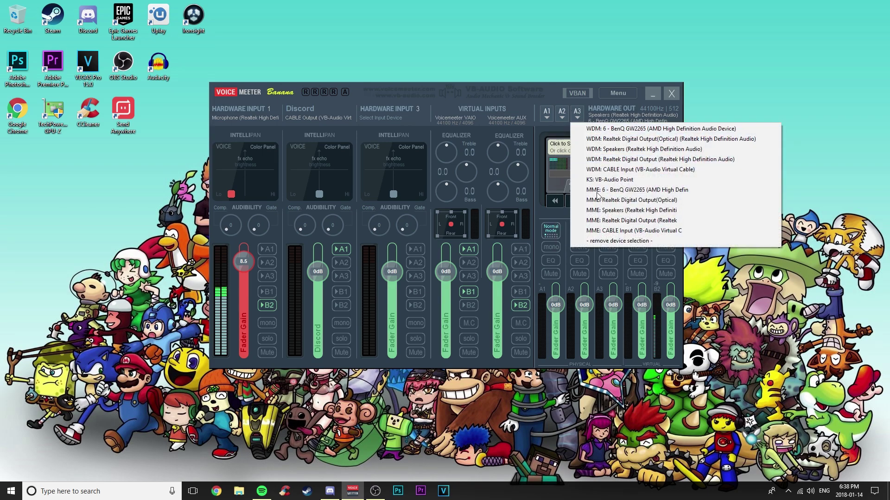
pyautogui.click(591, 240)
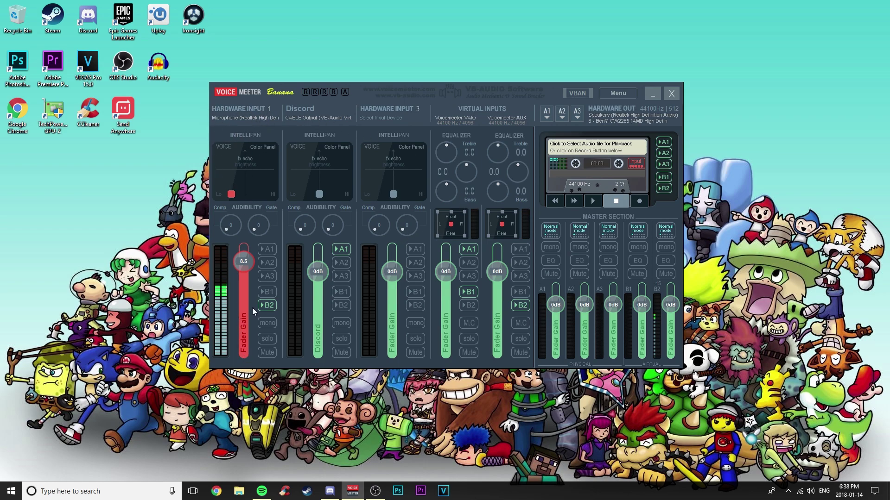
# - Review the device list for Hardware Input 1, leaving its microphone selected, and check the routing of the Voicemeeter VAIO input
pyautogui.click(222, 118)
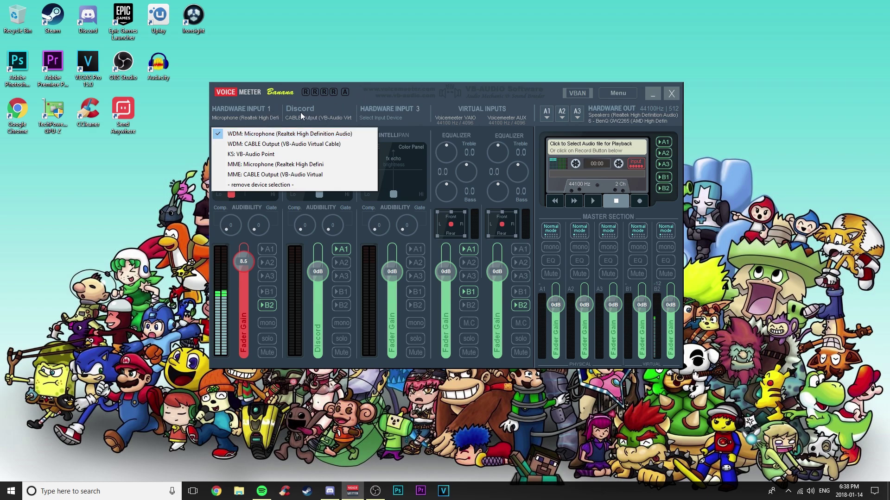
pyautogui.click(262, 101)
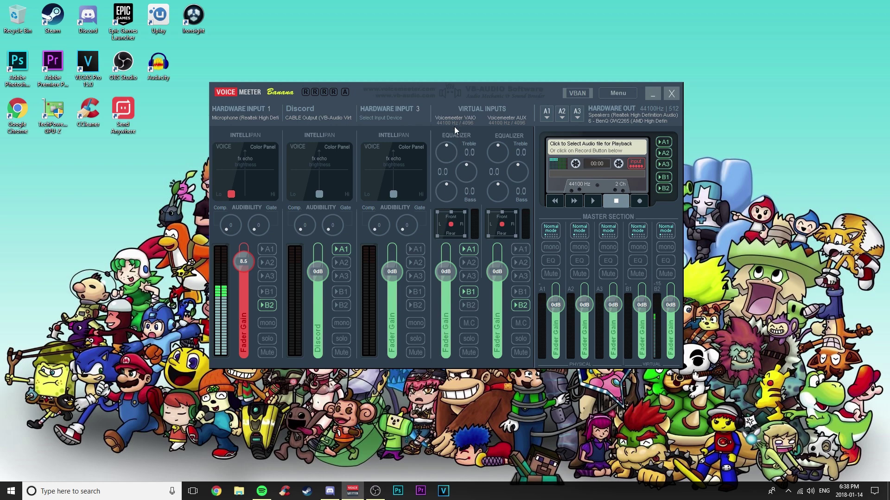
pyautogui.click(469, 291)
# - Check which playback device Windows uses in the system volume control, and dismiss the device list without changing it
pyautogui.click(811, 493)
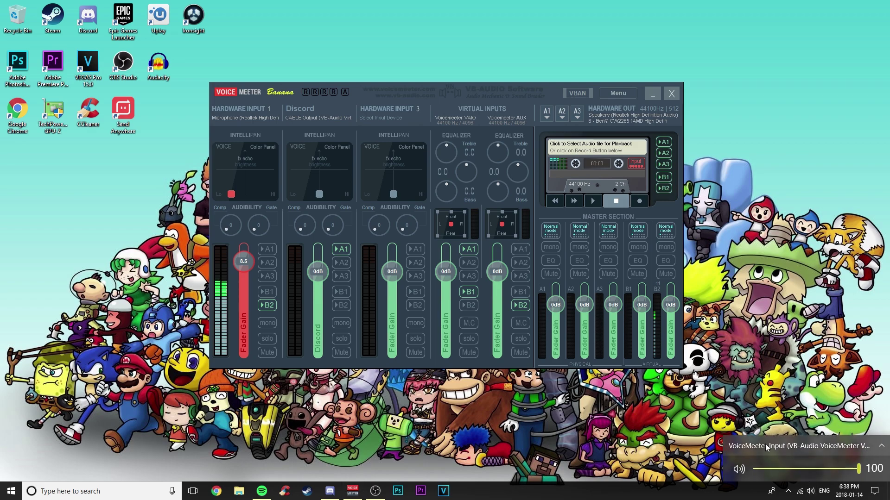
pyautogui.click(841, 446)
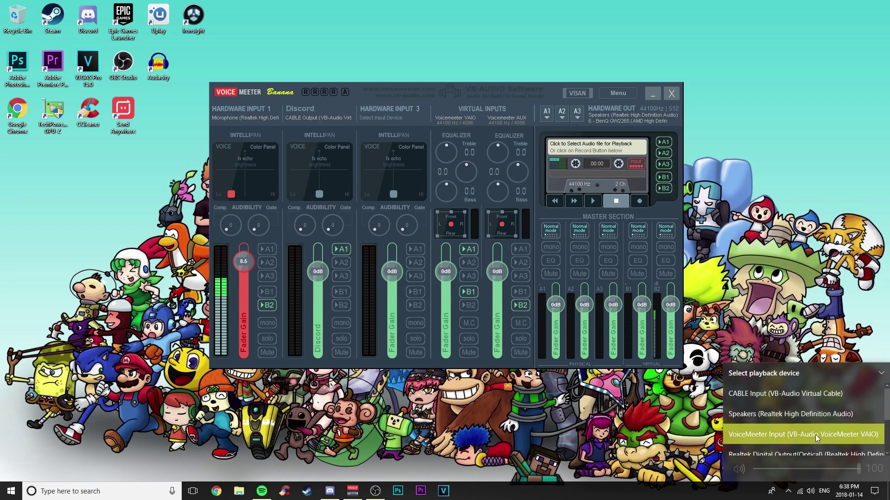
pyautogui.click(849, 308)
# - Check the VoiceMeeter Input entry in the Windows playback devices list and close the Sound dialog without changes
pyautogui.rightClick(811, 493)
pyautogui.click(818, 457)
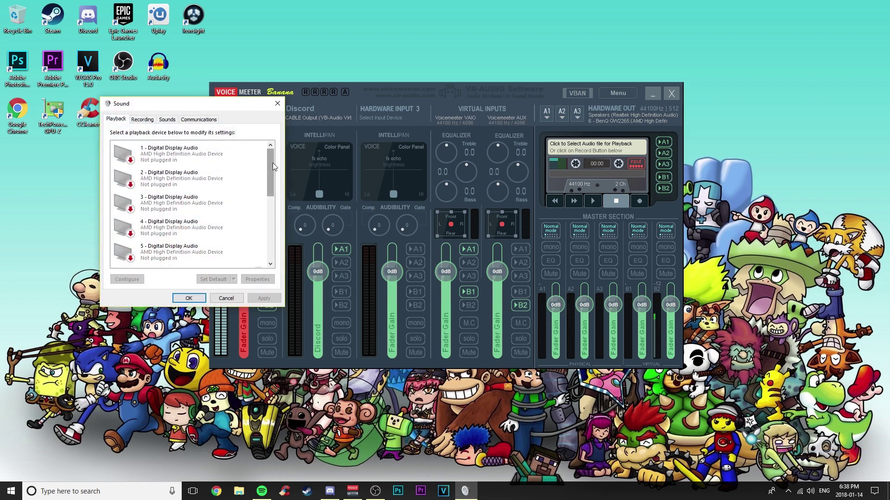
pyautogui.moveTo(273, 162); pyautogui.dragTo(281, 238)
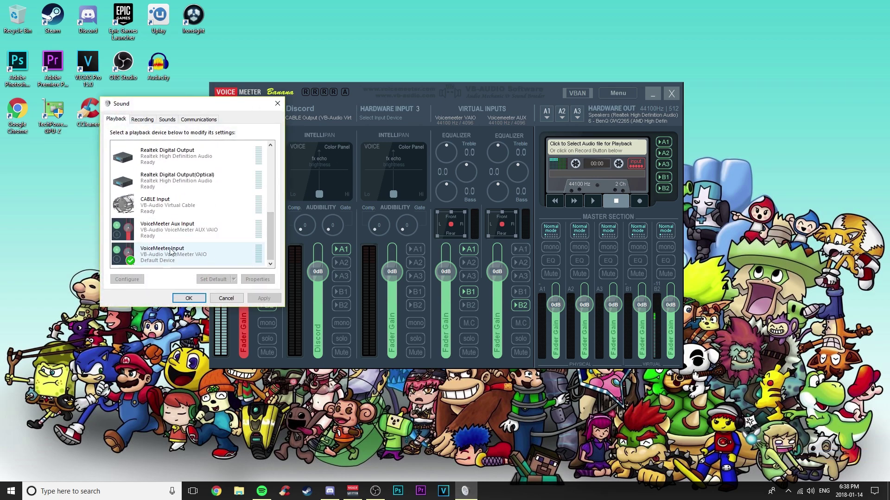
pyautogui.click(226, 298)
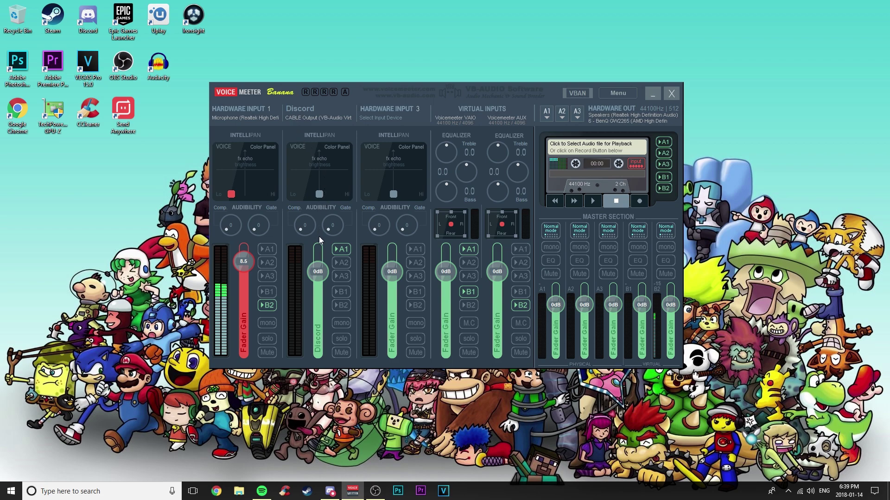
# - Review the source devices offered for the second hardware input, labelled Discord, keeping CABLE Output (VB-Audio Virtual Cable)
pyautogui.click(324, 117)
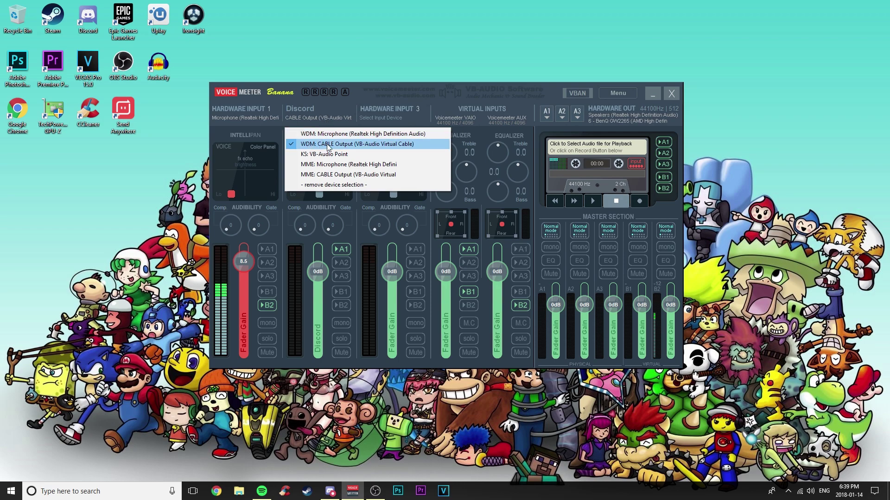
pyautogui.click(351, 105)
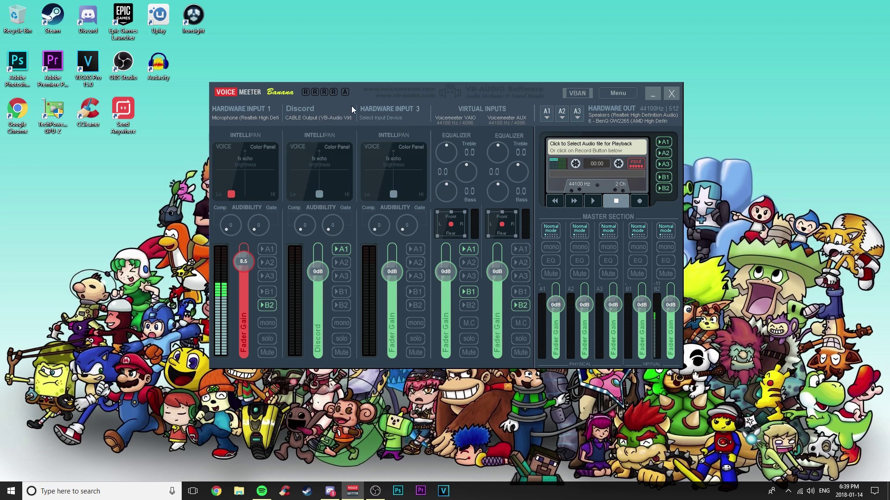
# - Switch to Discord and examine its Voice & Video input and output devices, comparing them with VoiceMeeter's hardware inputs
pyautogui.click(339, 495)
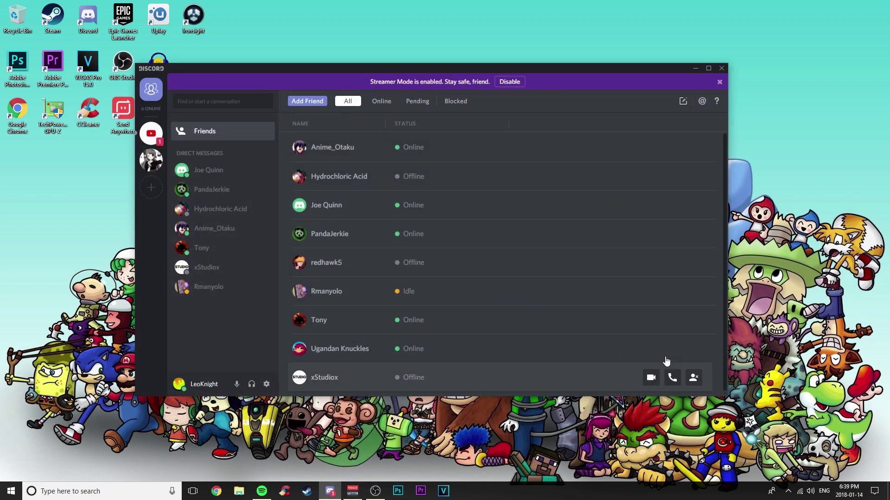
pyautogui.click(267, 387)
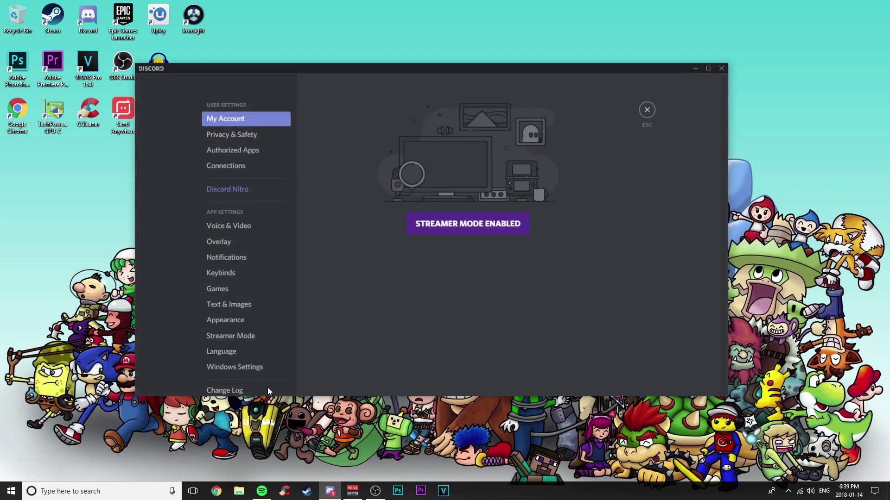
pyautogui.click(251, 223)
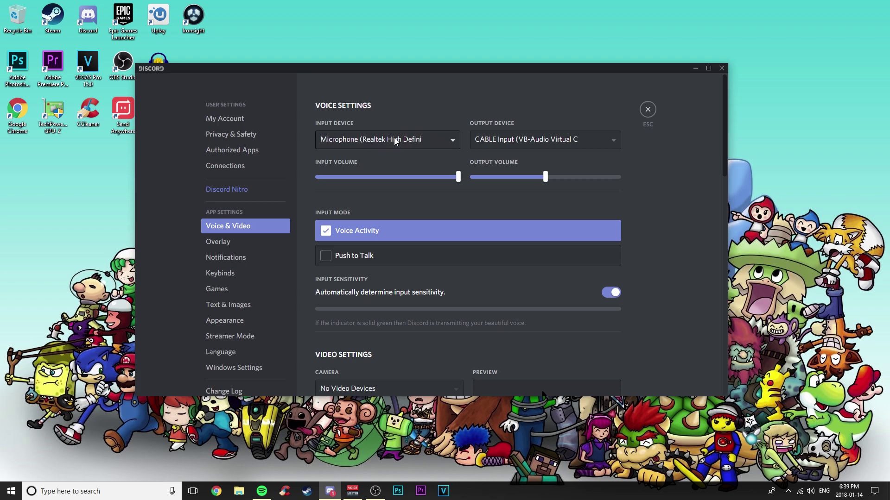
pyautogui.click(353, 491)
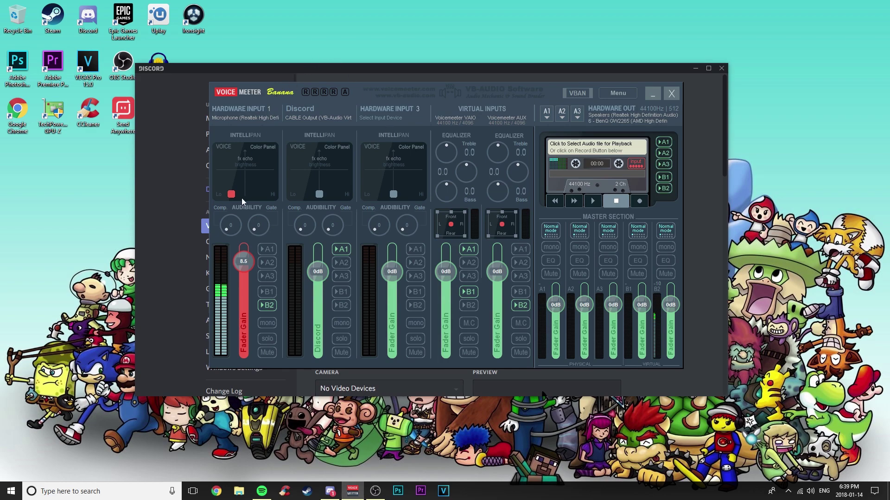
pyautogui.click(650, 93)
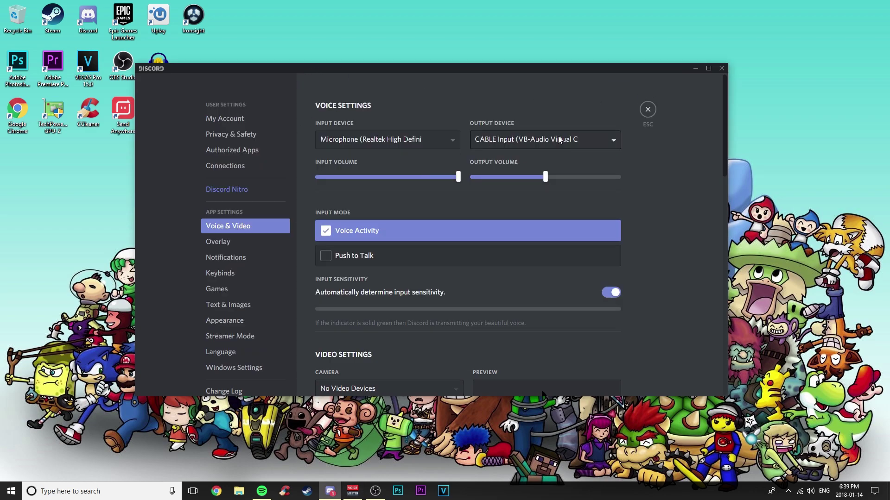
pyautogui.click(528, 140)
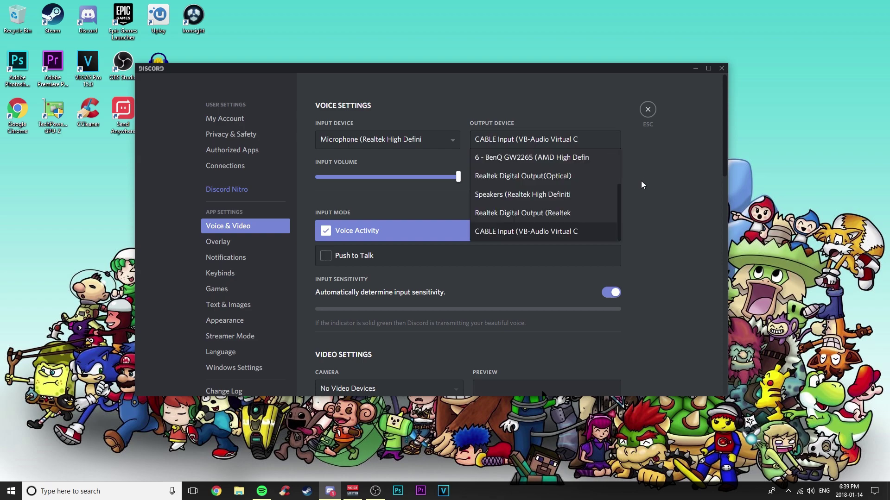
pyautogui.click(648, 110)
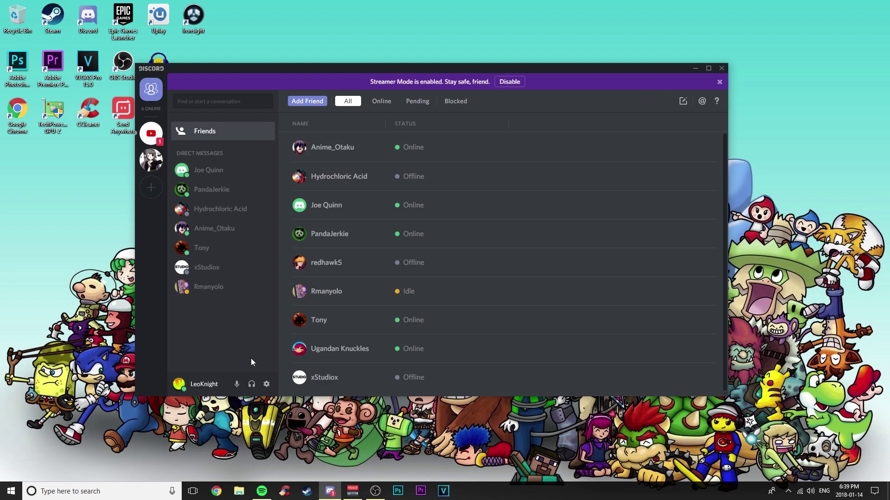
# - Recheck Discord's Voice & Video device settings, leave the settings and minimize Discord
pyautogui.click(267, 385)
pyautogui.click(247, 227)
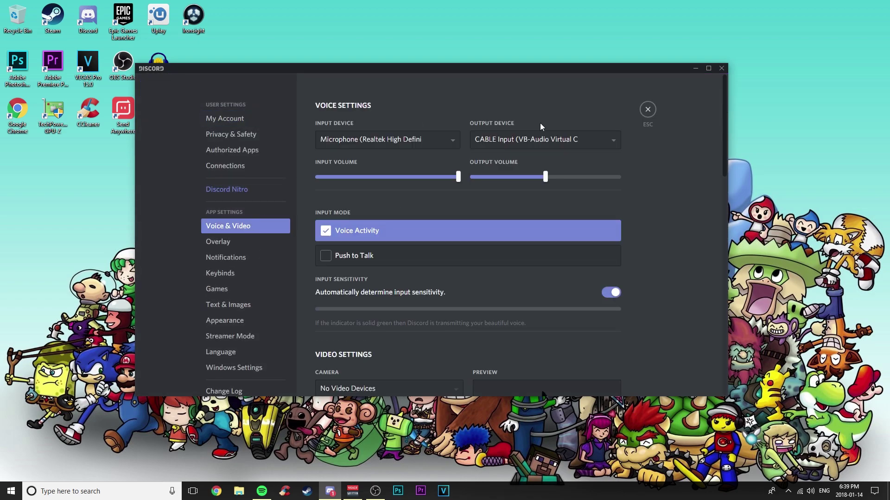
pyautogui.press('Escape')
pyautogui.click(694, 69)
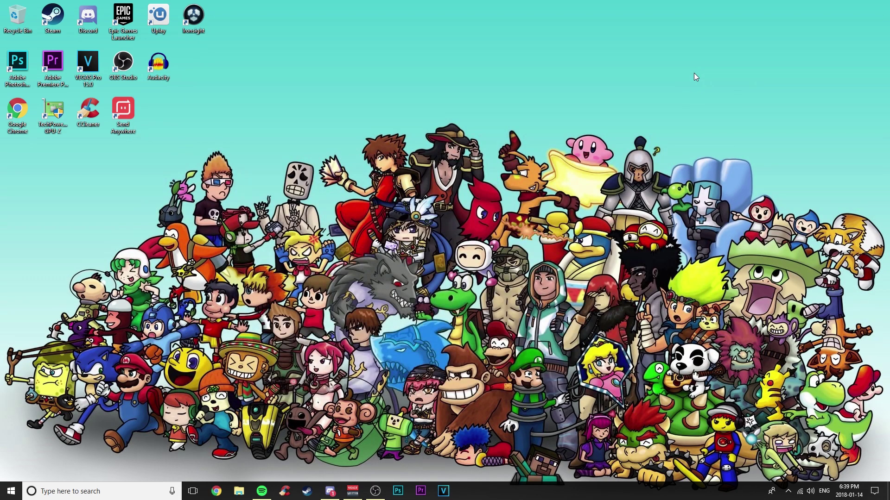
# - Return to VoiceMeeter and try out the Intellipan voice panel of Hardware Input 1
pyautogui.click(353, 490)
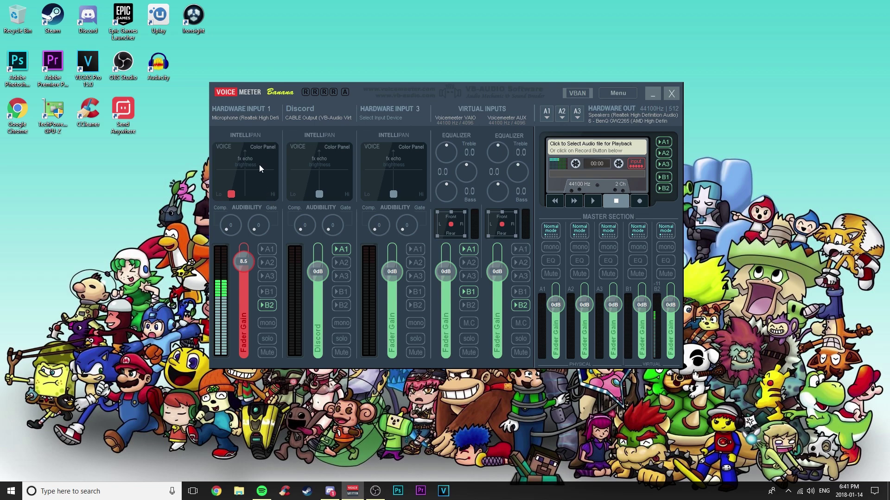
pyautogui.click(241, 165)
pyautogui.click(253, 182)
pyautogui.moveTo(244, 196)
pyautogui.mouseDown()
pyautogui.moveTo(279, 197)
pyautogui.moveTo(217, 201)
pyautogui.moveTo(236, 198)
pyautogui.moveTo(249, 182)
pyautogui.mouseUp()
pyautogui.rightClick(253, 155)
# - Switch to OBS, open its audio settings and review the options for Desktop Audio Device, keeping VoiceMeeter Input
pyautogui.click(373, 490)
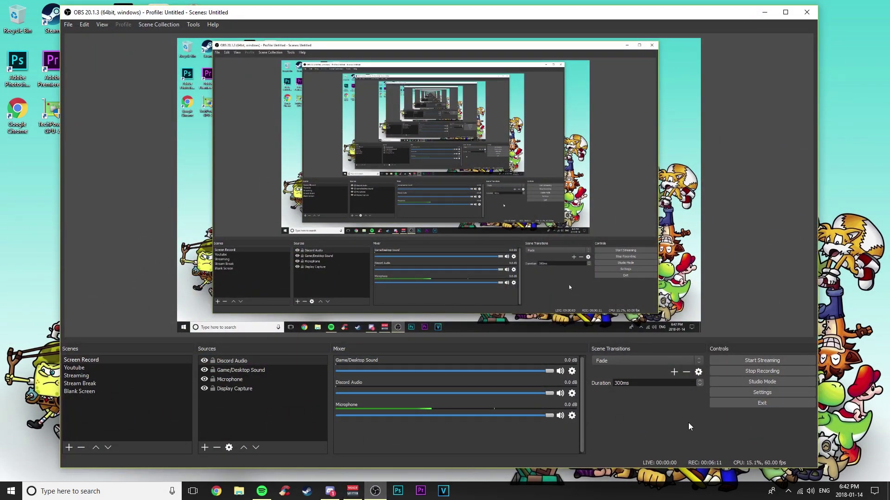
pyautogui.click(761, 392)
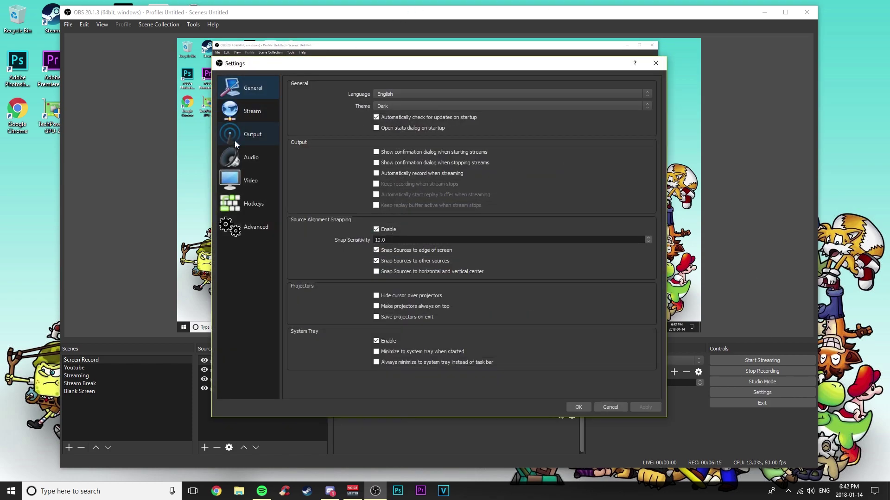
pyautogui.click(262, 158)
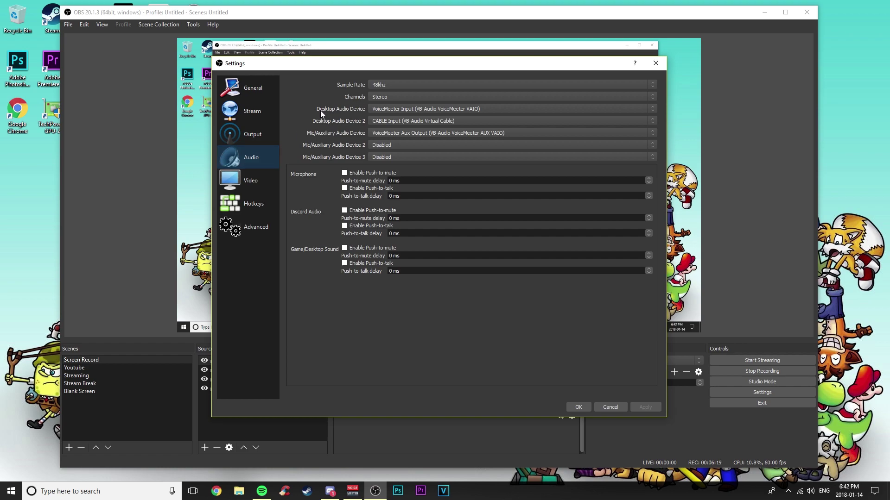
pyautogui.click(400, 111)
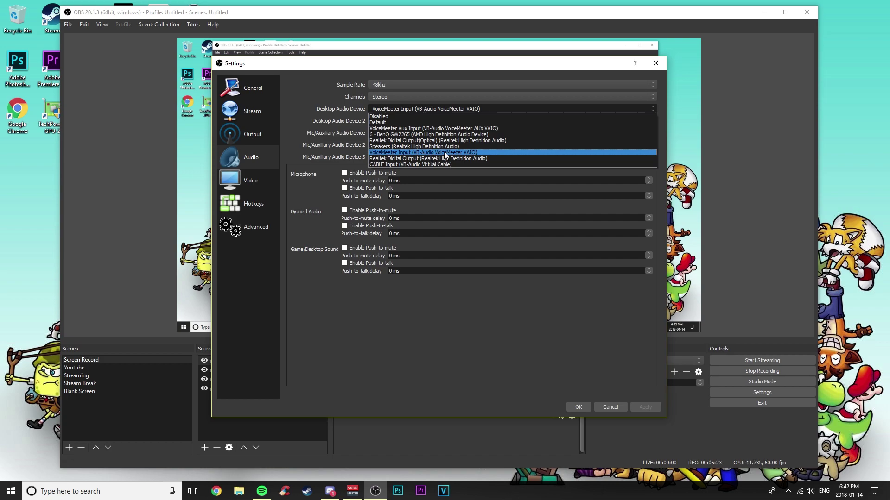
pyautogui.click(313, 98)
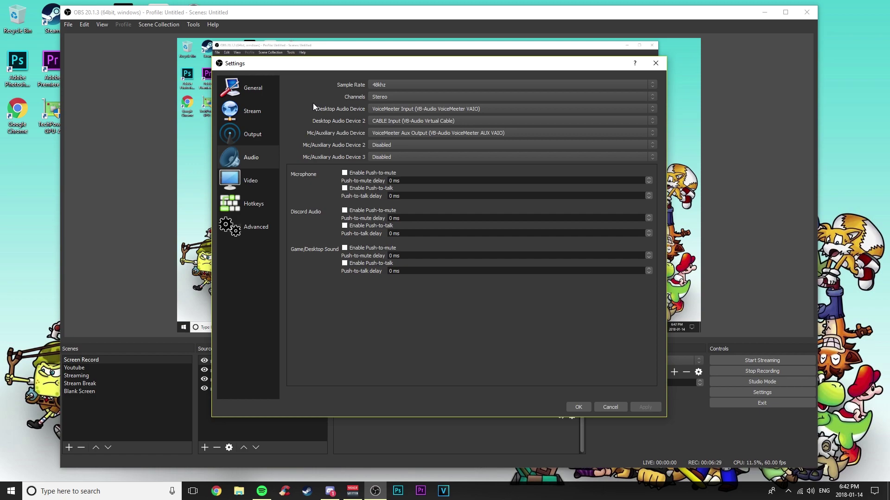
# - Review the OBS options for Desktop Audio Device 2 and Mic/Auxiliary Audio Device, and bring VoiceMeeter Banana forward for comparison
pyautogui.click(381, 123)
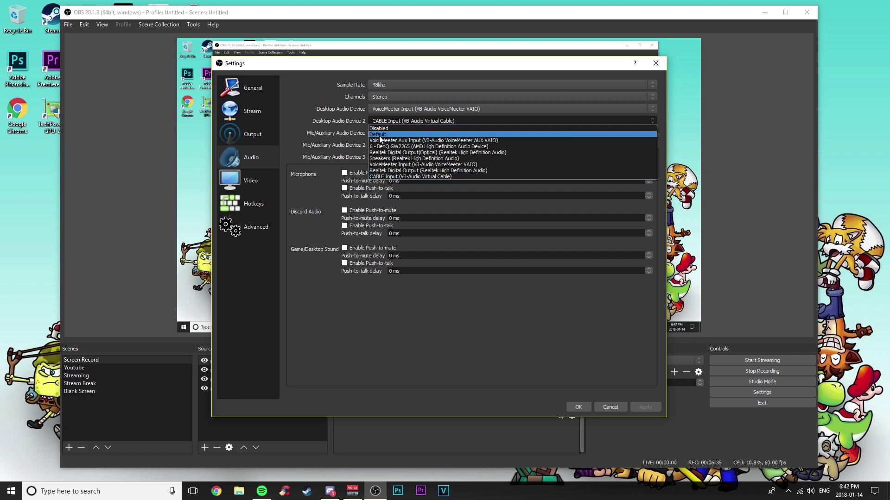
pyautogui.click(326, 159)
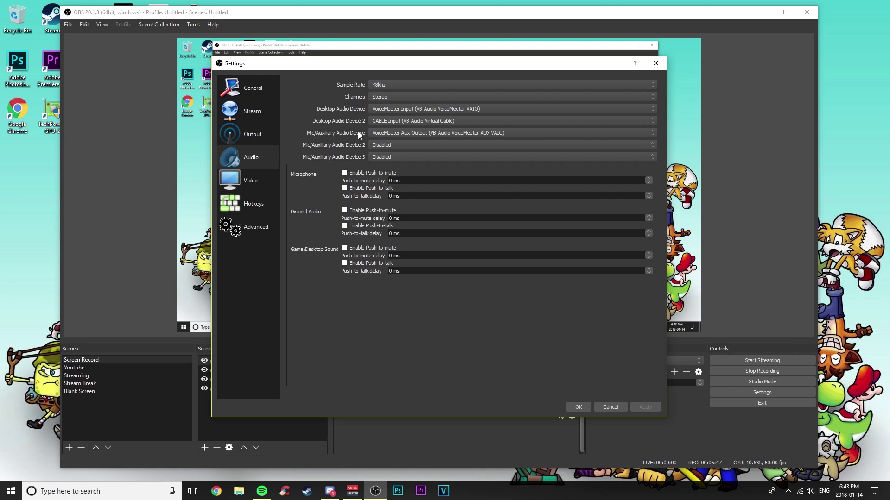
pyautogui.click(390, 135)
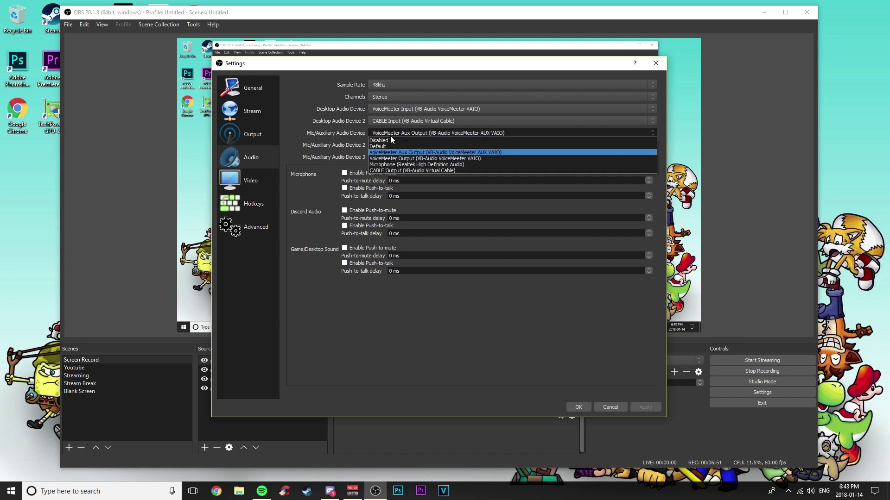
pyautogui.click(338, 123)
pyautogui.click(353, 491)
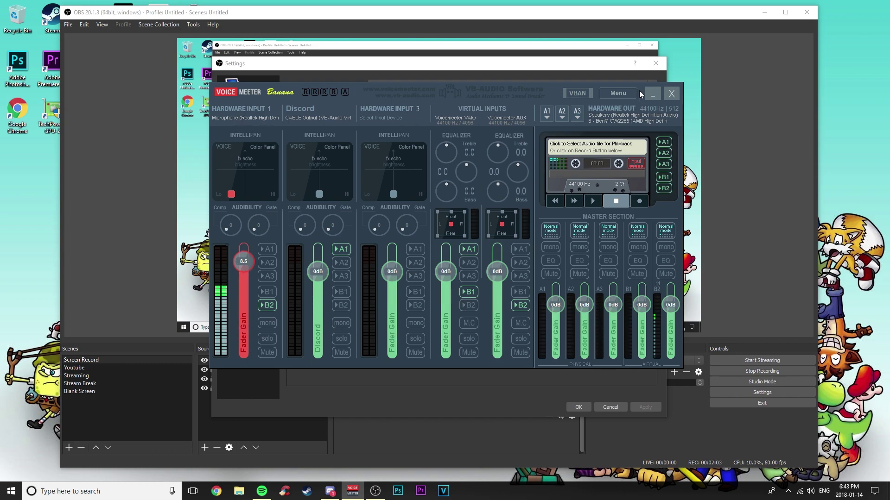
# - Minimize VoiceMeeter, review the OBS output settings for streaming and recording audio tracks, and leave the settings without changes
pyautogui.click(652, 95)
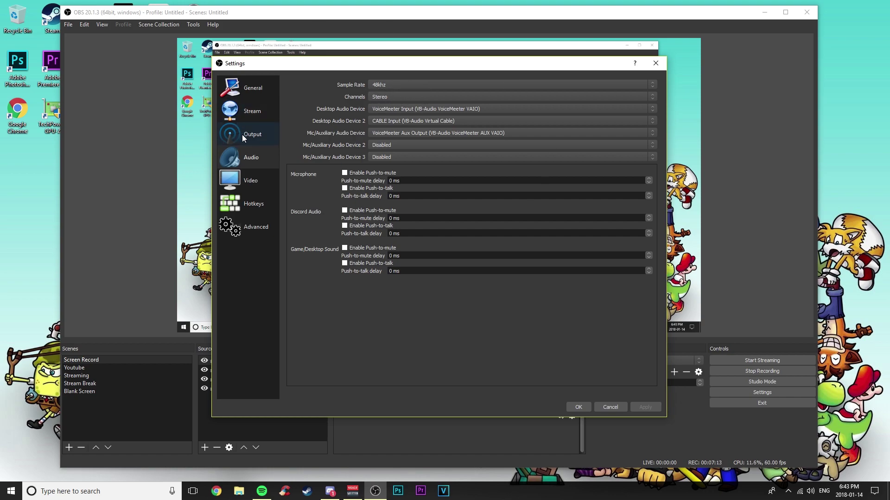
pyautogui.click(255, 138)
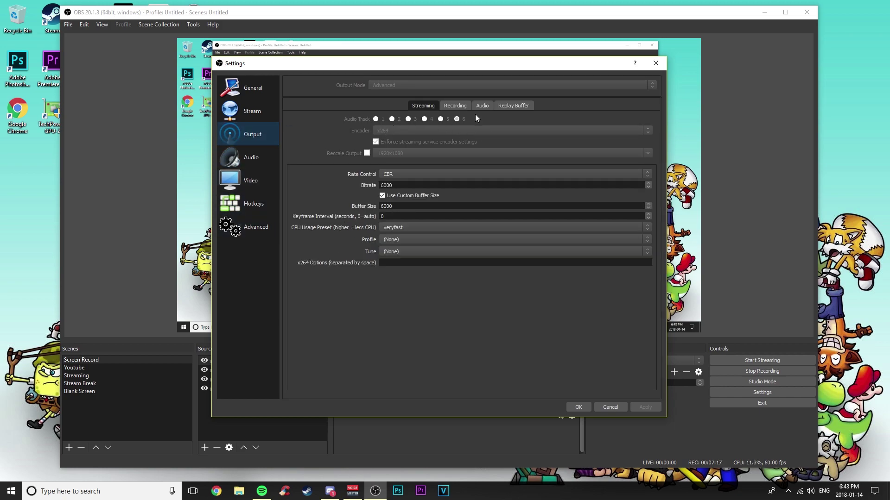
pyautogui.click(456, 105)
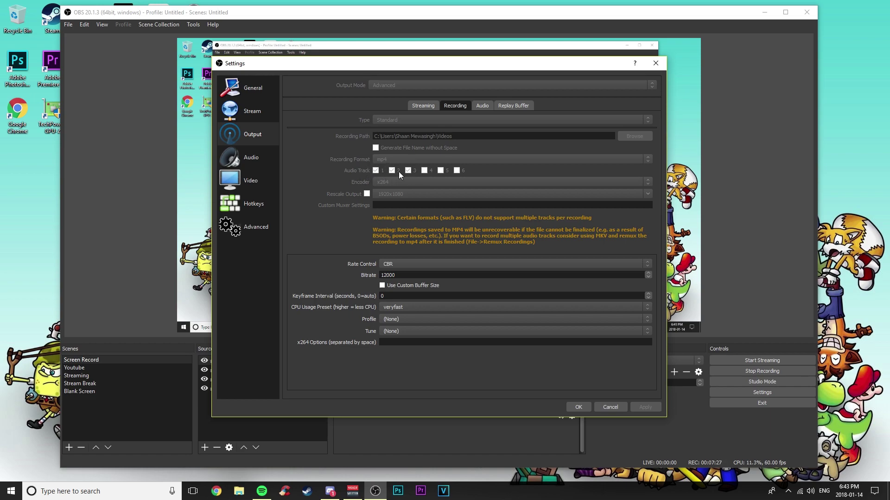
pyautogui.click(609, 407)
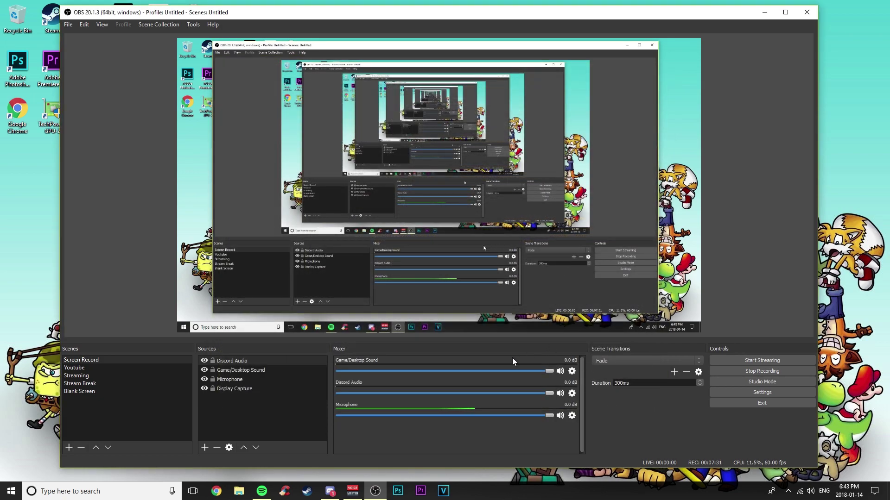
# - Open the Advanced Audio Properties from the Microphone source, review each source's track assignments and close the dialog
pyautogui.click(574, 418)
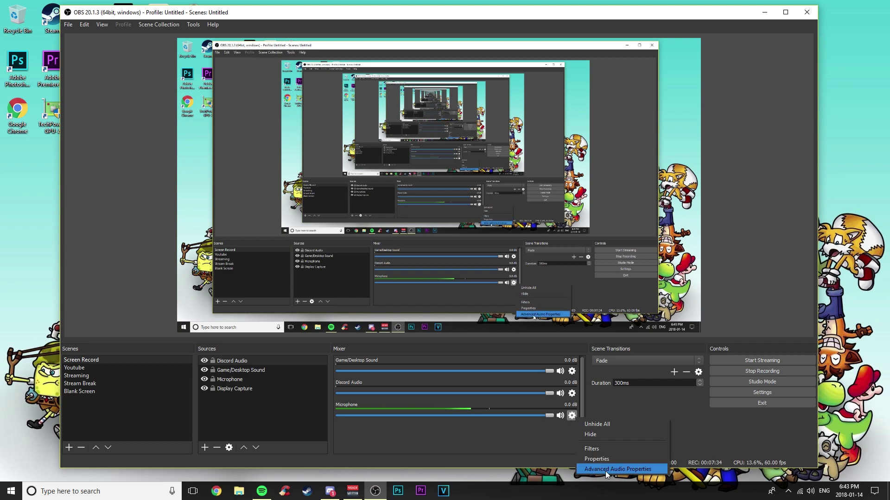
pyautogui.click(548, 447)
pyautogui.click(572, 419)
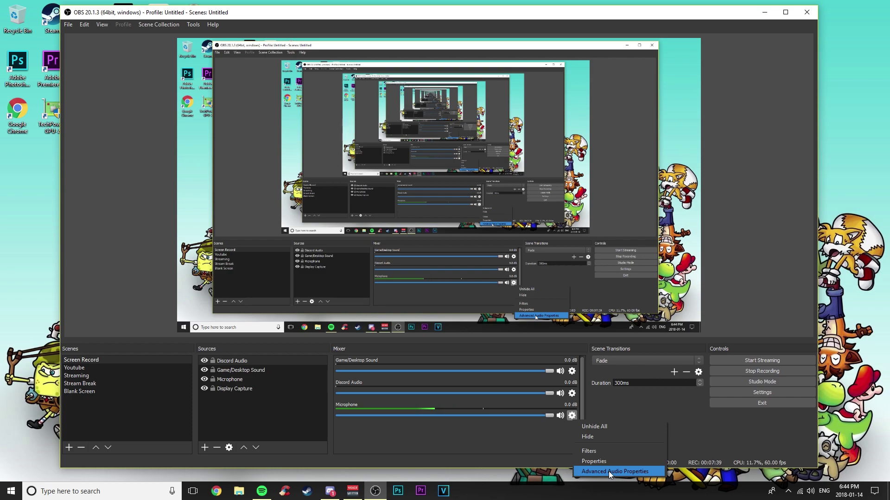
pyautogui.click(608, 471)
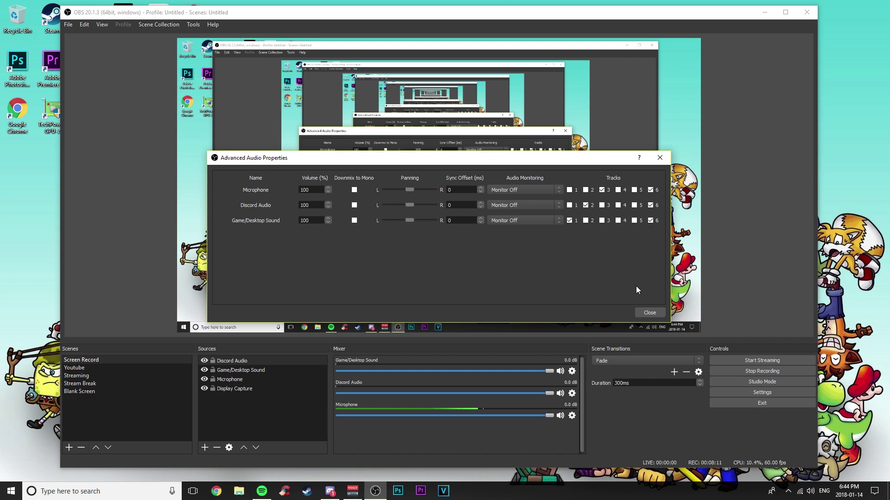
pyautogui.click(651, 313)
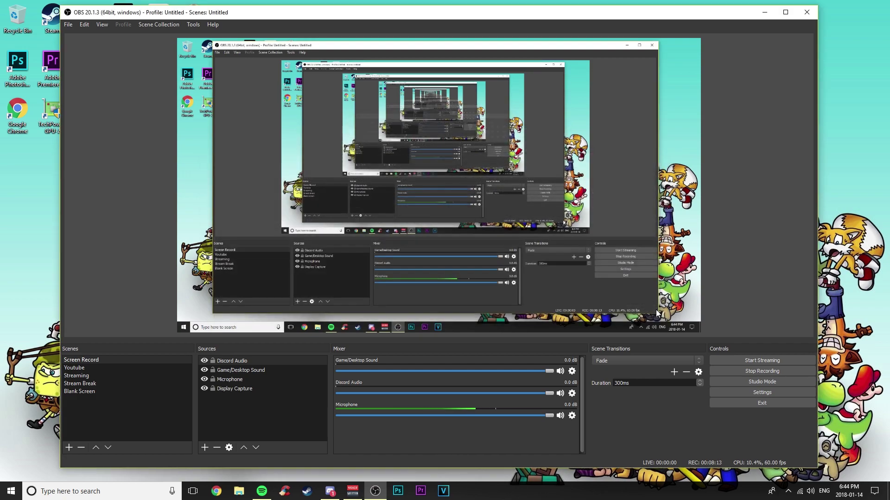
pyautogui.click(352, 492)
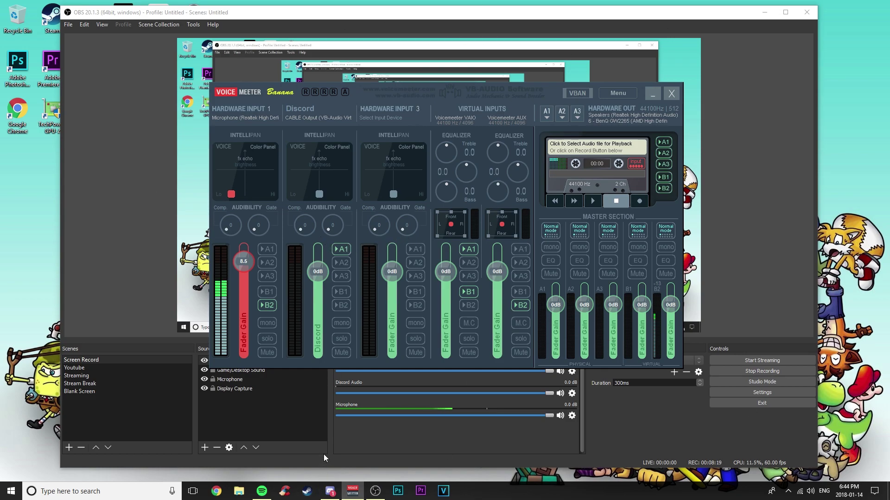
pyautogui.click(653, 94)
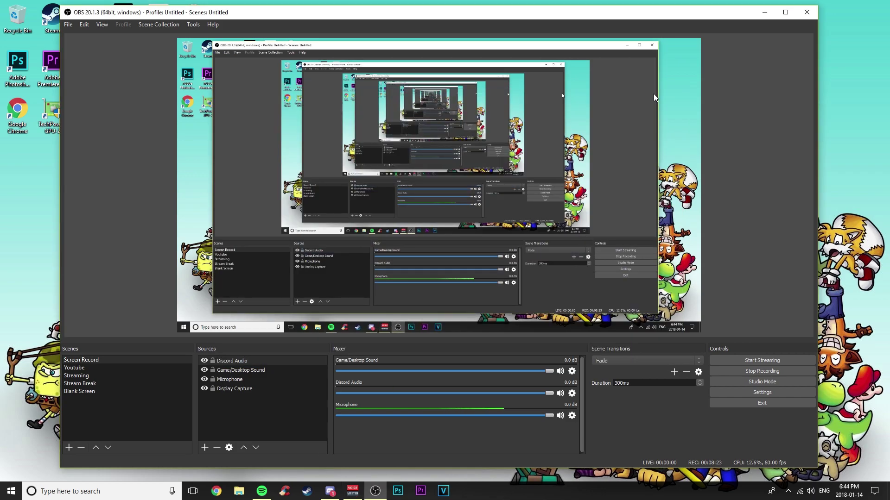
pyautogui.click(375, 490)
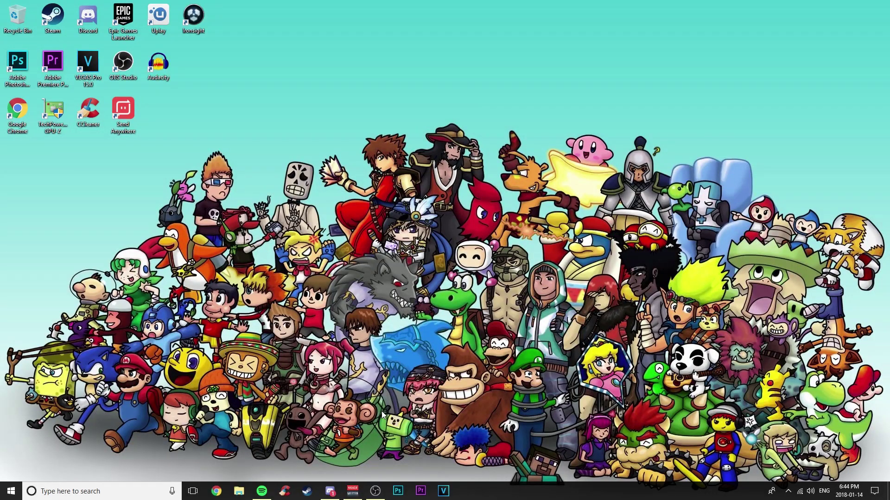
pyautogui.click(376, 491)
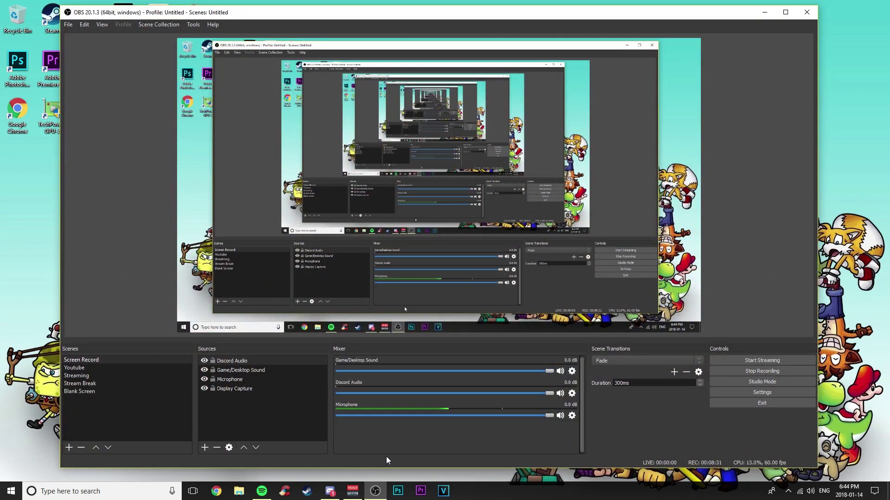
# - Minimize OBS, switch to VEGAS Pro and browse the Videos library for a multi-track sample recording
pyautogui.click(384, 493)
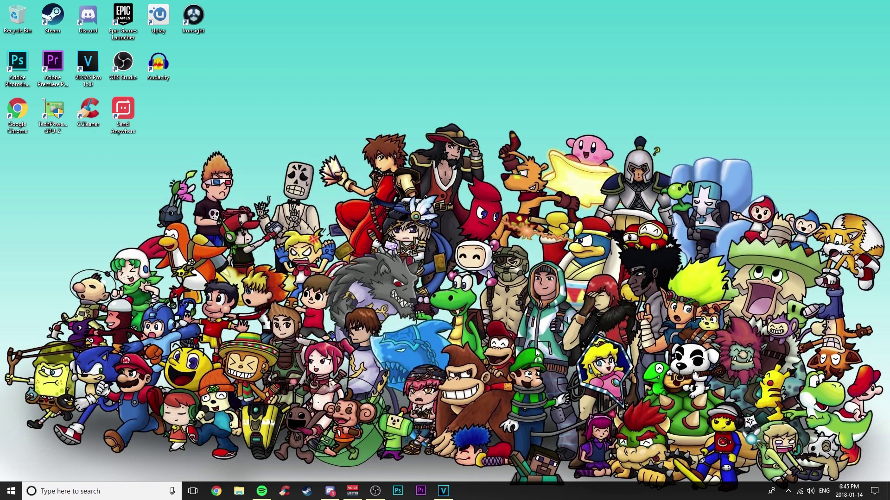
pyautogui.click(444, 491)
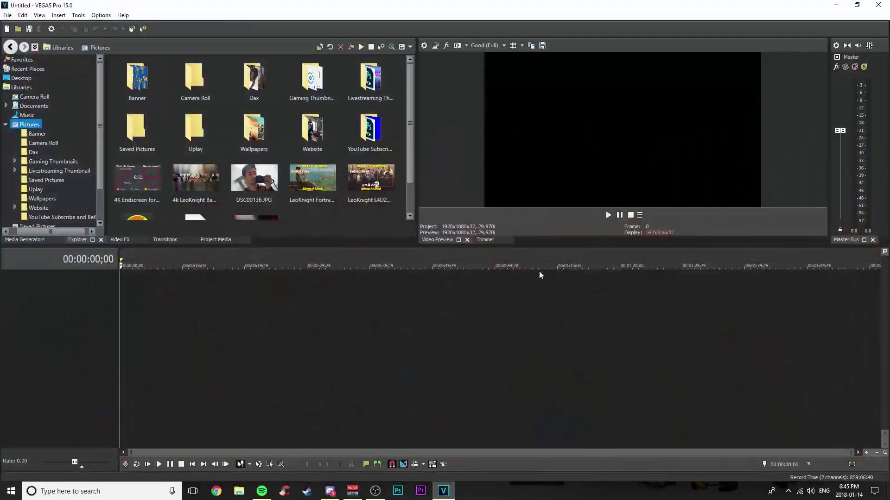
pyautogui.click(6, 124)
pyautogui.click(36, 143)
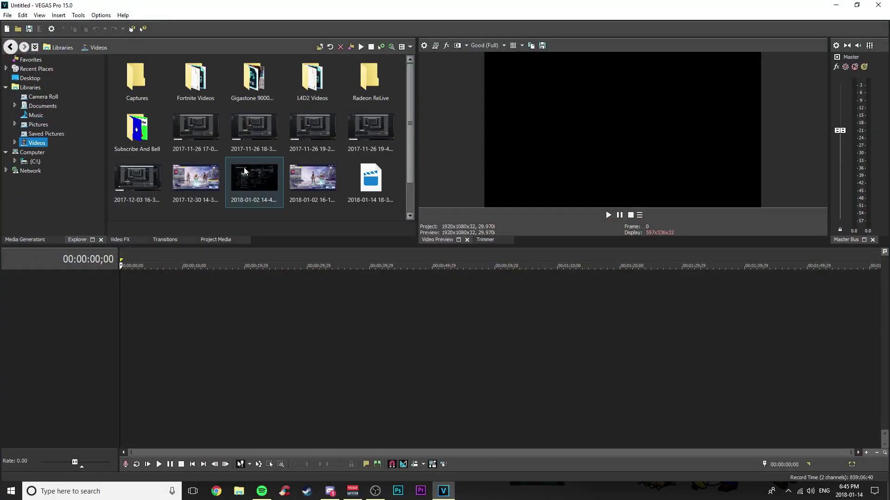
pyautogui.scroll(-1, 232, 162)
pyautogui.scroll(1, 195, 139)
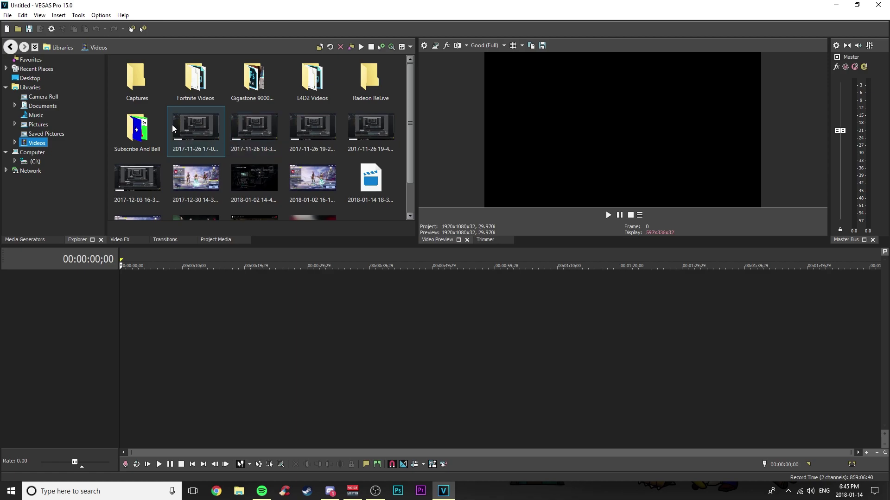
pyautogui.scroll(-1, 273, 167)
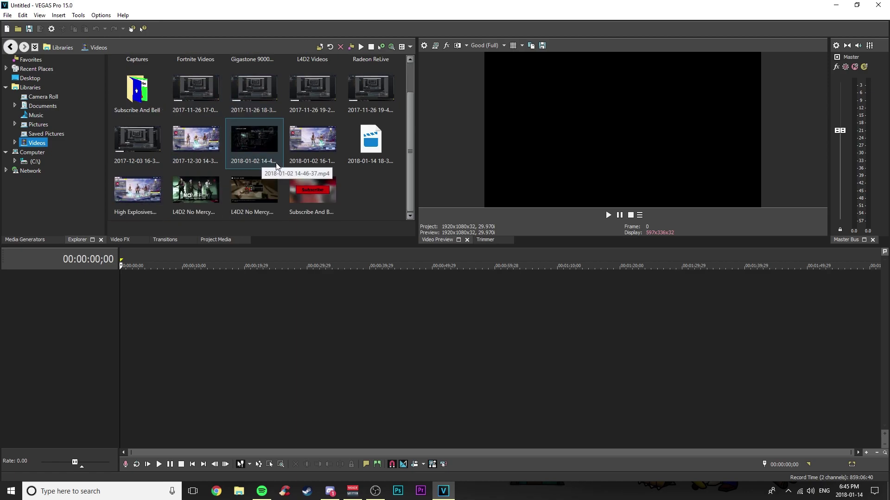
pyautogui.scroll(1, 277, 166)
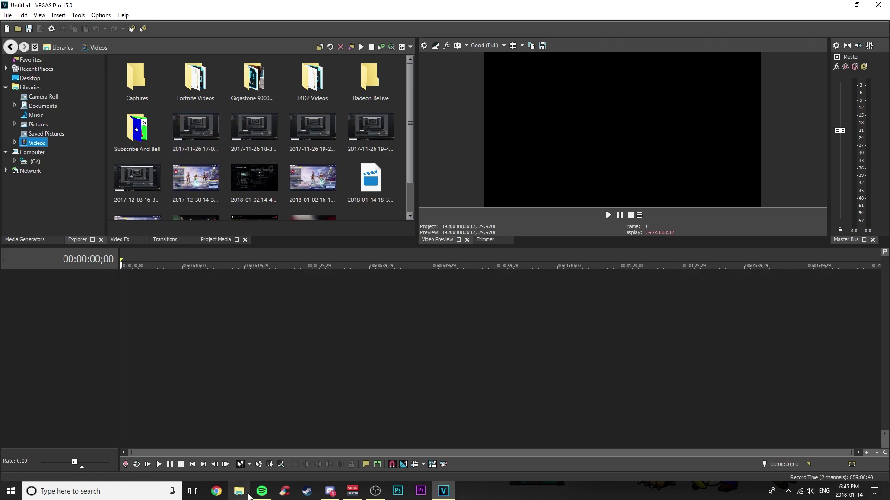
pyautogui.click(248, 495)
pyautogui.doubleClick(162, 91)
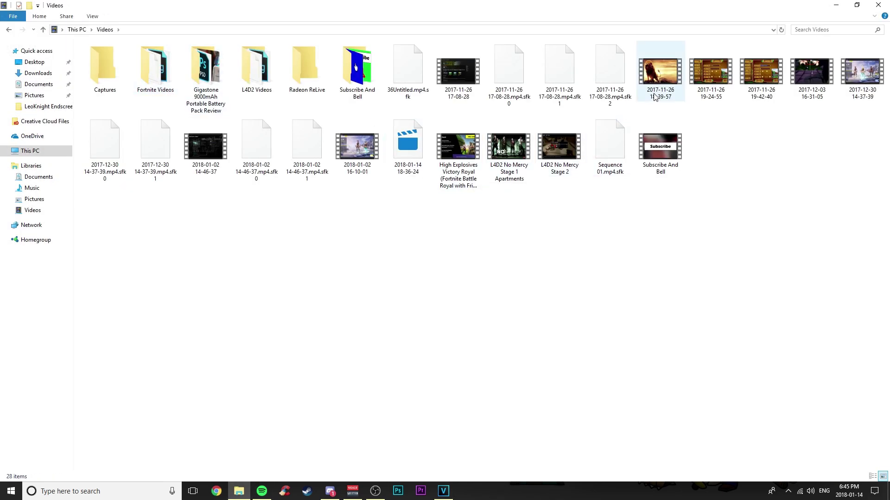
pyautogui.moveTo(703, 71); pyautogui.dragTo(214, 307)
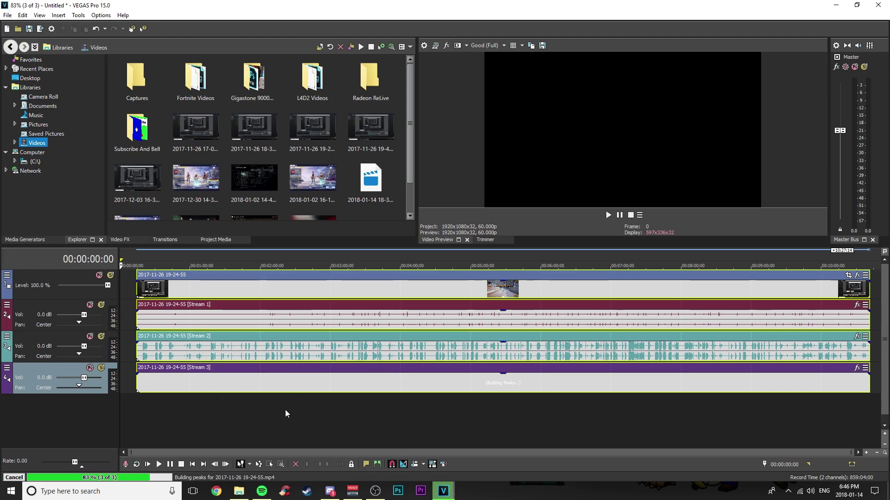
# - Move the playhead to several points along the timeline to inspect the recording and its three separate audio streams
pyautogui.click(322, 410)
pyautogui.click(405, 419)
pyautogui.click(346, 413)
pyautogui.click(250, 414)
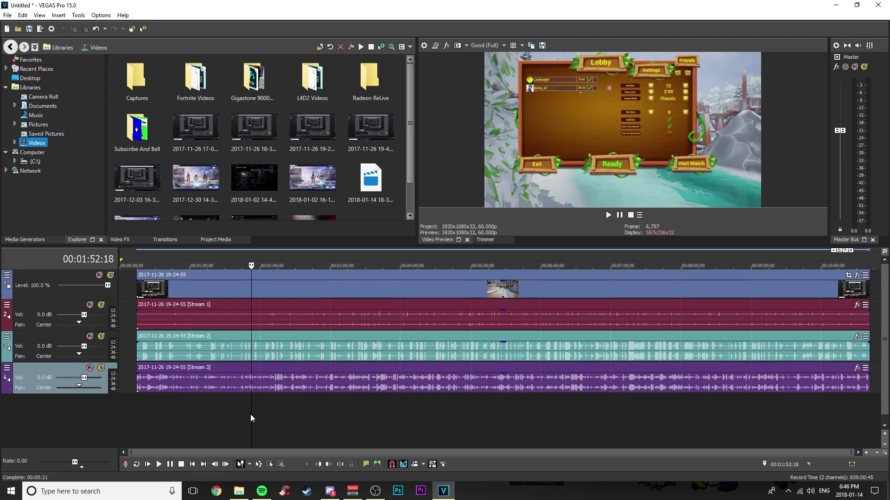
pyautogui.click(196, 419)
pyautogui.click(198, 419)
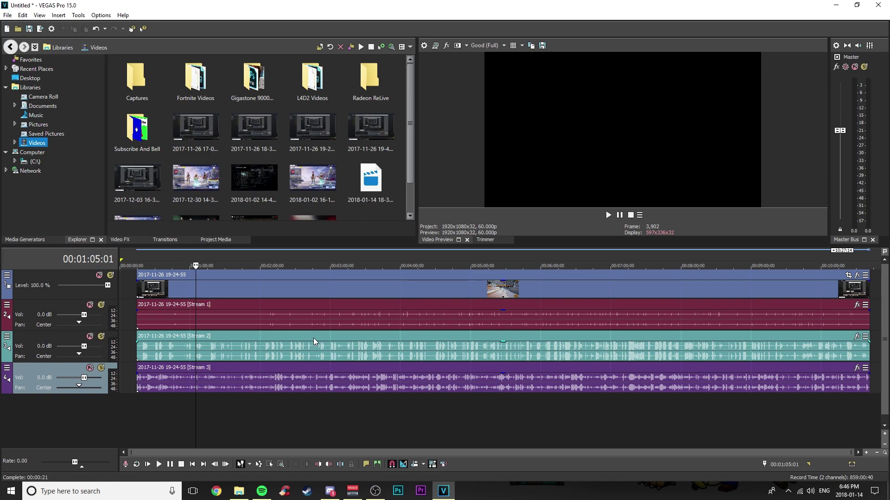
pyautogui.click(266, 416)
pyautogui.click(327, 420)
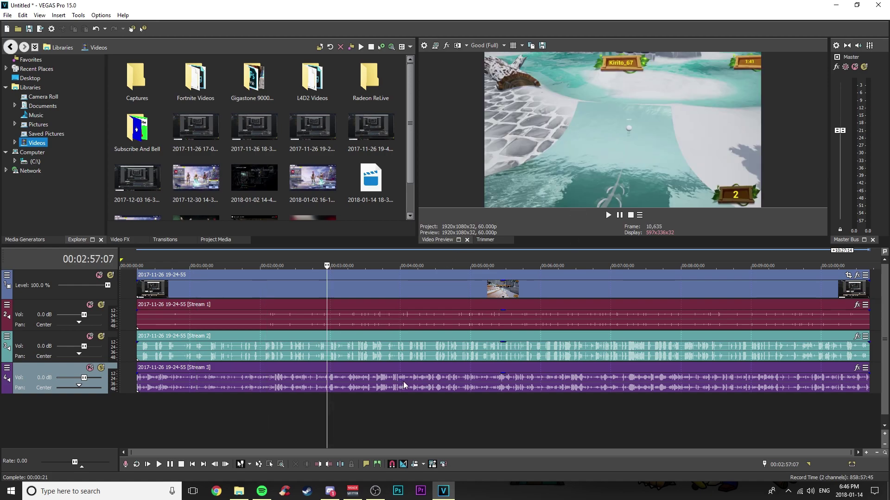
pyautogui.click(321, 414)
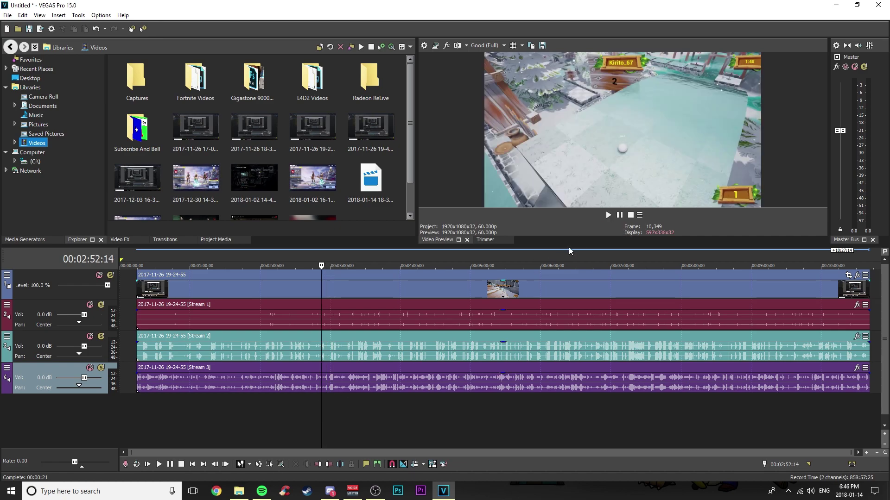
# - Play the clip and demonstrate separate volume control by silencing and restoring the gain of Stream 3, followed by Stream 2
pyautogui.click(608, 215)
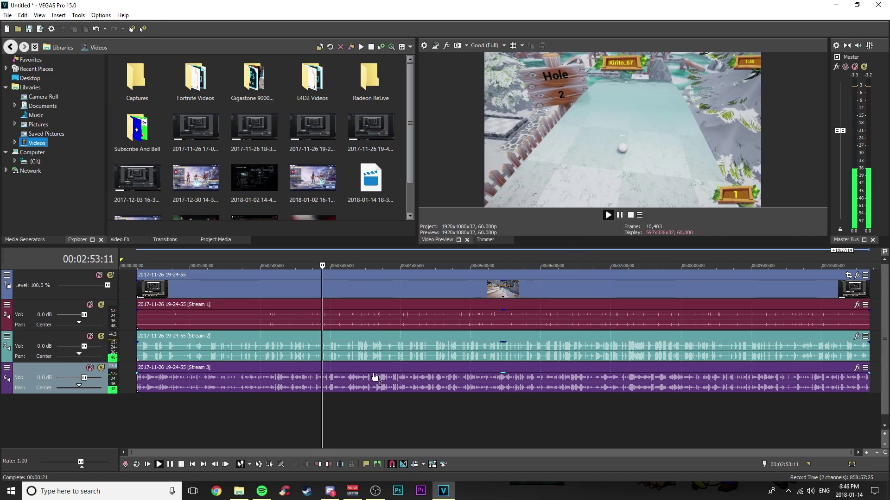
pyautogui.scroll(5, 354, 386)
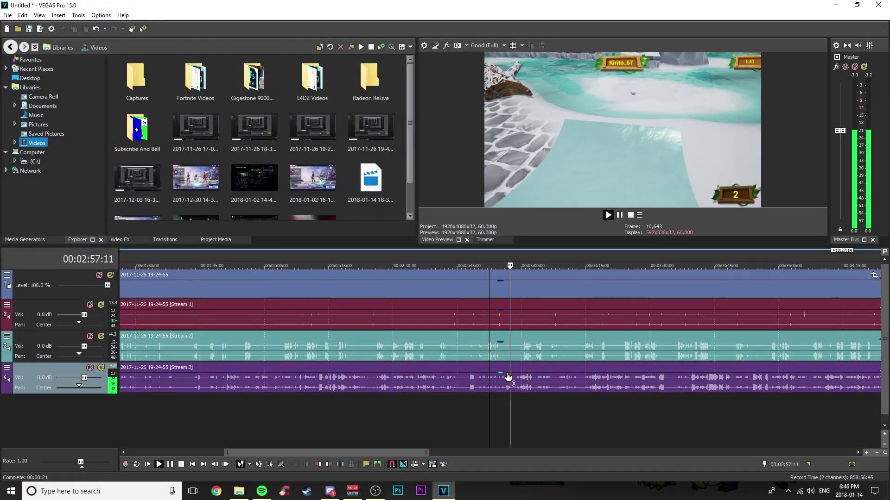
pyautogui.moveTo(504, 376); pyautogui.dragTo(502, 408)
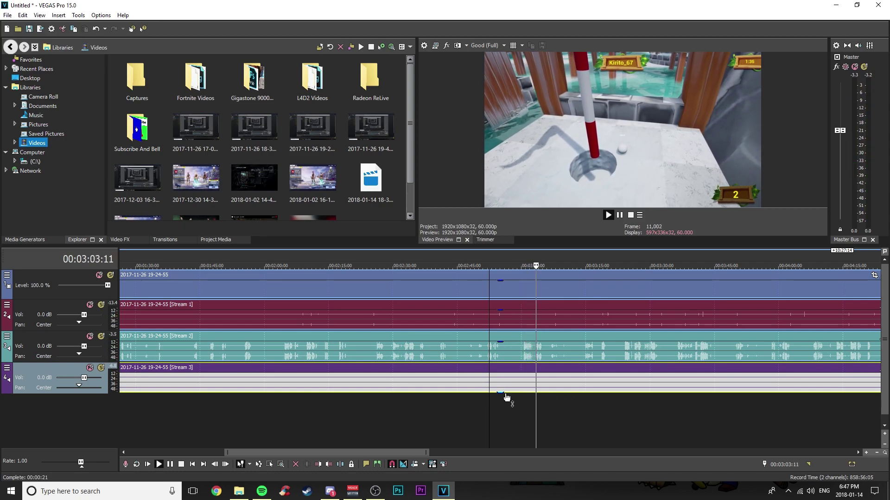
pyautogui.moveTo(505, 393); pyautogui.dragTo(510, 366)
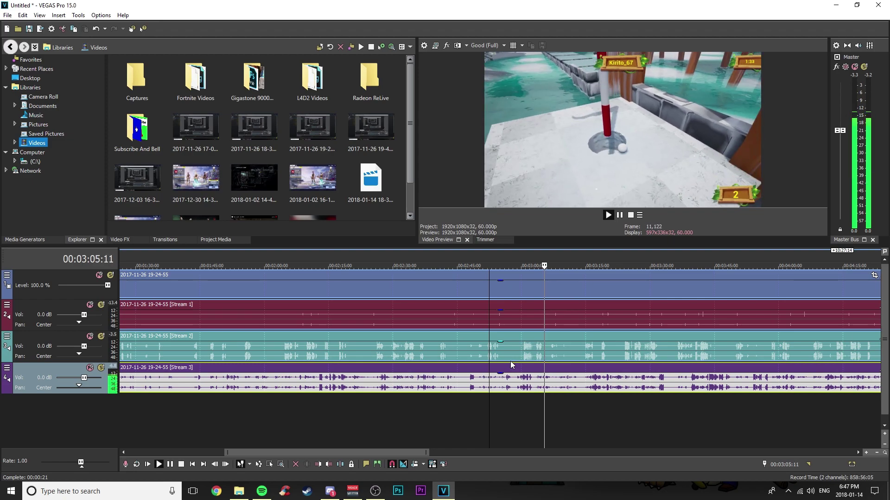
pyautogui.moveTo(507, 343); pyautogui.dragTo(507, 362)
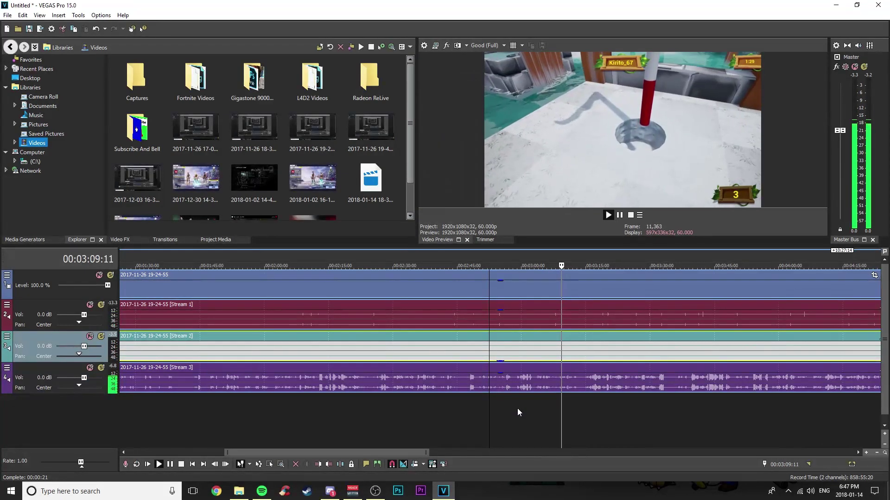
pyautogui.moveTo(509, 362); pyautogui.dragTo(511, 343)
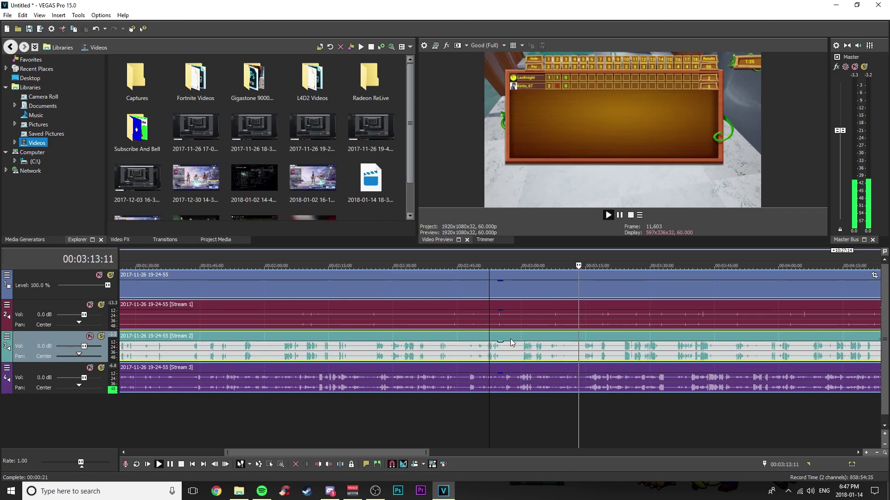
# - Lower the gain of Streams 1, 2 and 3 to silence and restore only Stream 1 to 0.0 dB
pyautogui.moveTo(511, 315); pyautogui.dragTo(510, 332)
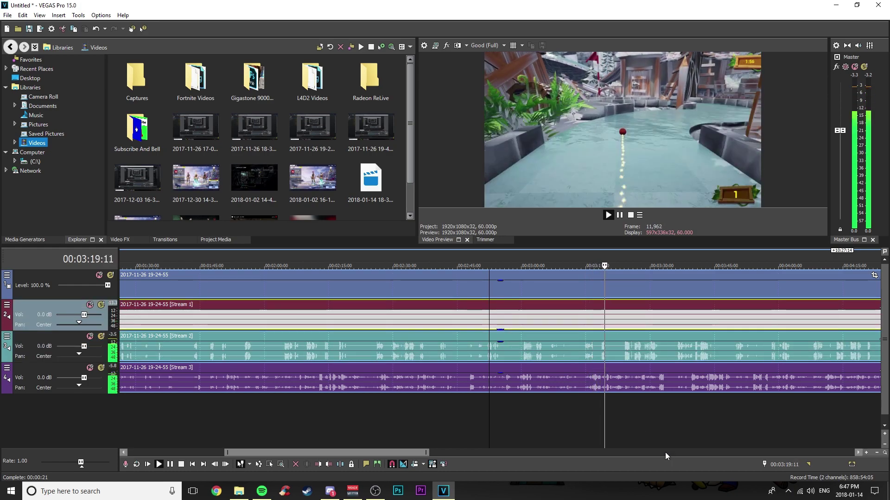
pyautogui.moveTo(519, 334); pyautogui.dragTo(509, 408)
pyautogui.moveTo(503, 331); pyautogui.dragTo(503, 307)
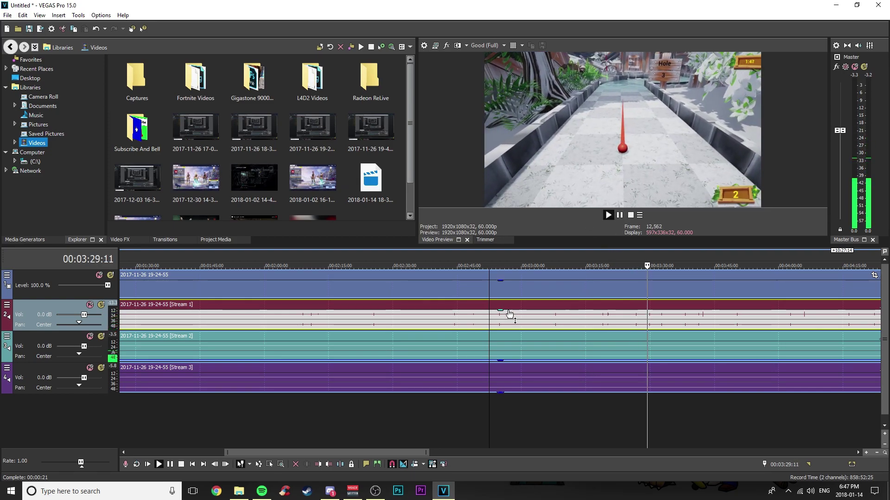
pyautogui.scroll(-5, 542, 385)
pyautogui.scroll(-2, 542, 384)
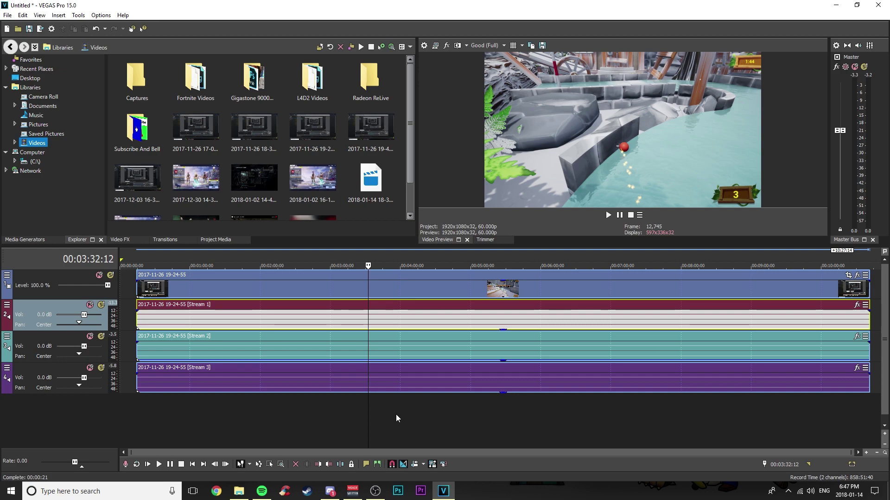
pyautogui.click(510, 356)
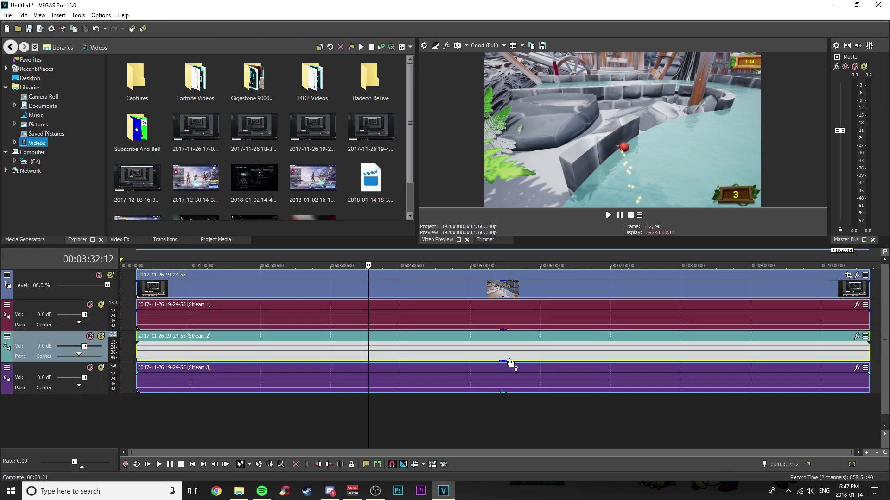
pyautogui.click(508, 327)
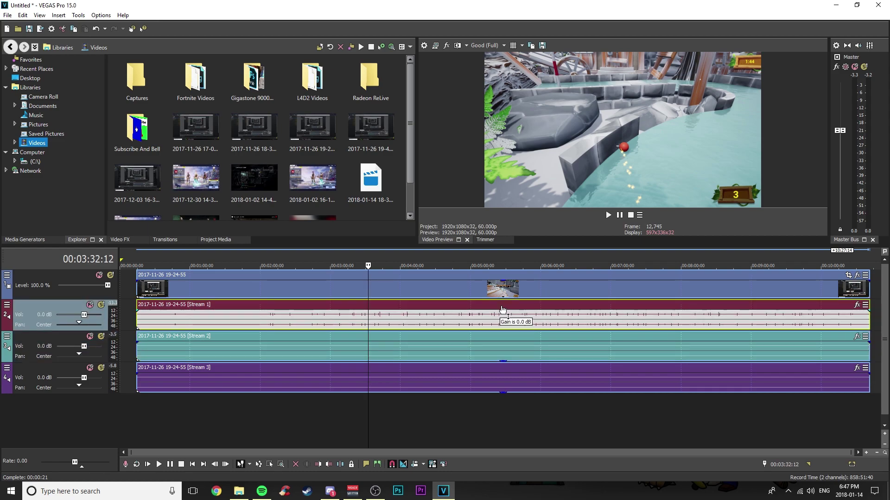
# - Play the clip with only Stream 1 audible, pause it and bring VoiceMeeter Banana forward
pyautogui.click(608, 215)
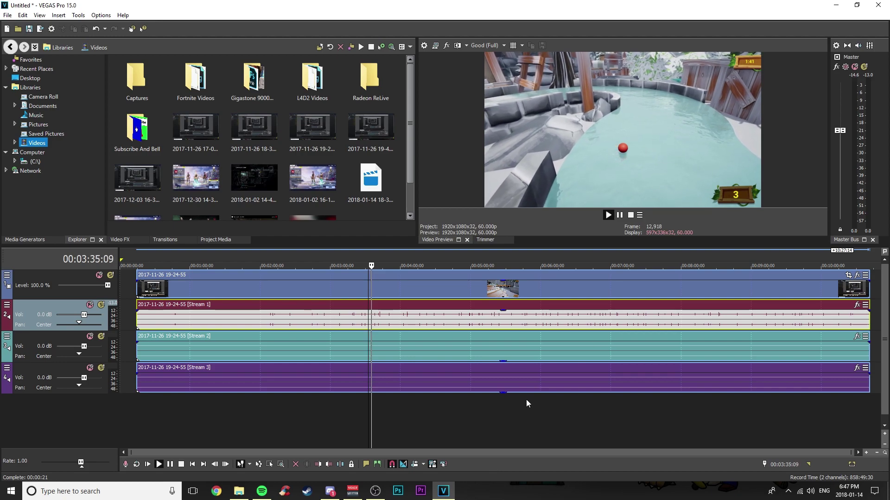
pyautogui.scroll(3, 566, 399)
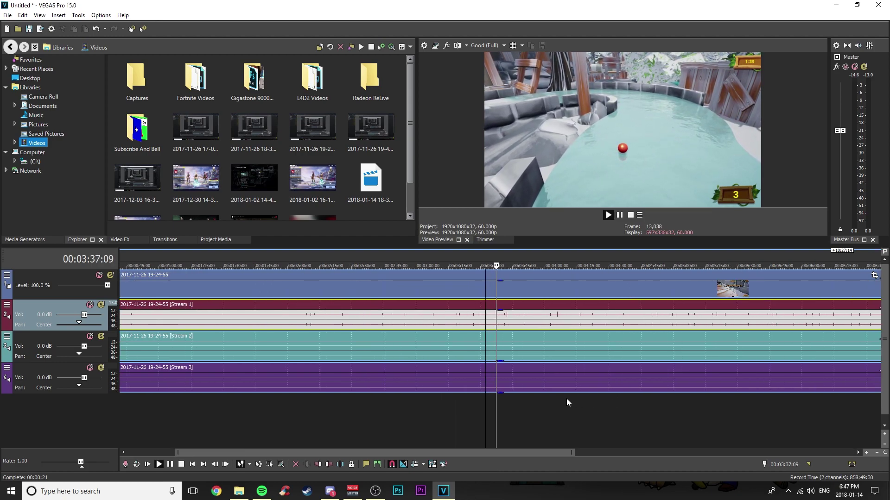
pyautogui.click(620, 216)
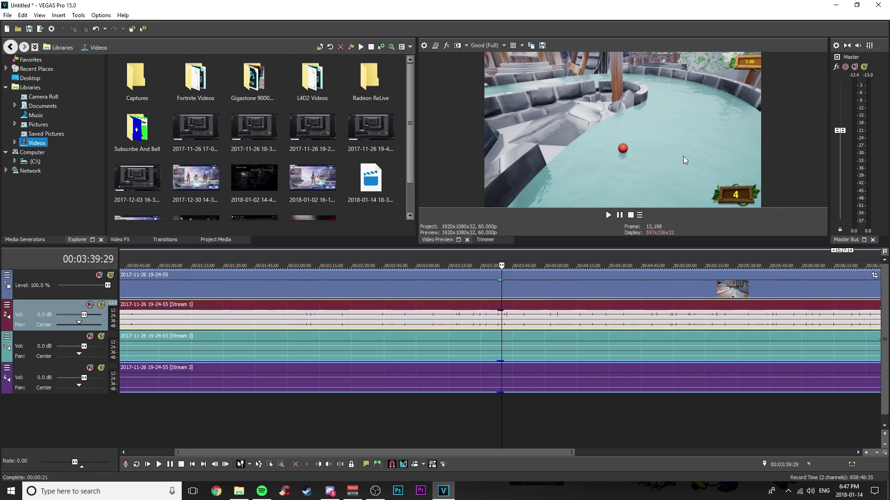
pyautogui.scroll(-3, 649, 328)
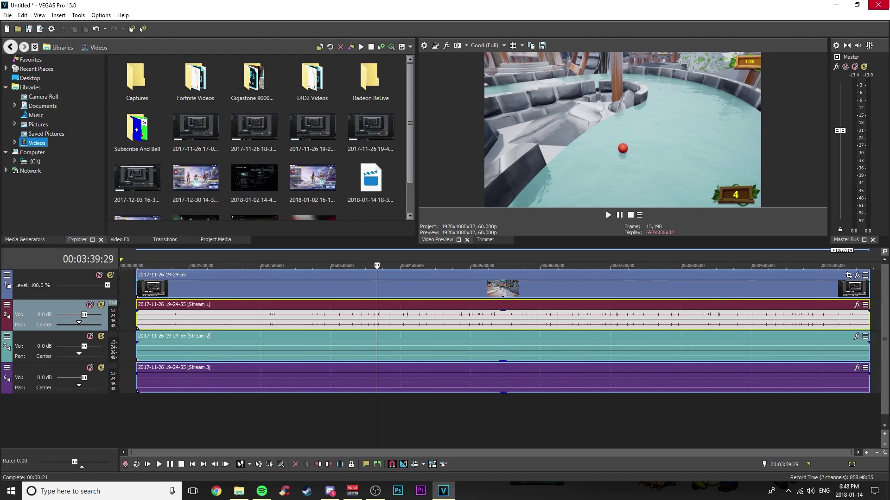
pyautogui.click(352, 491)
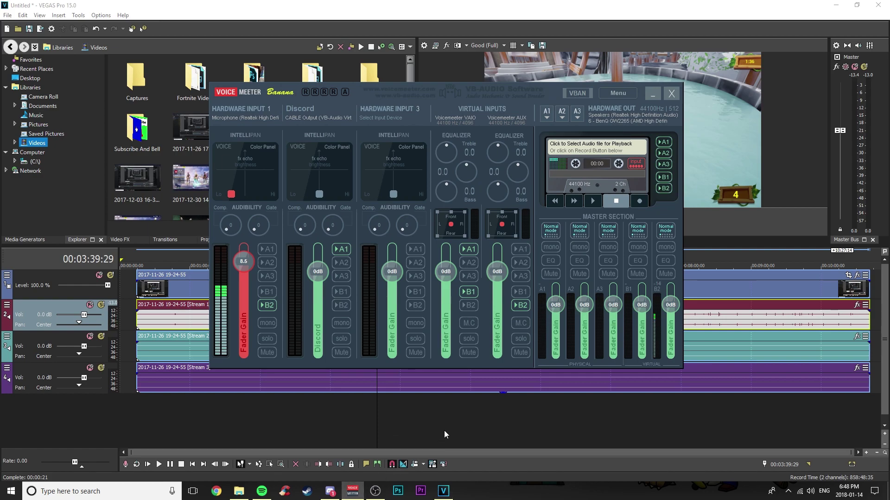